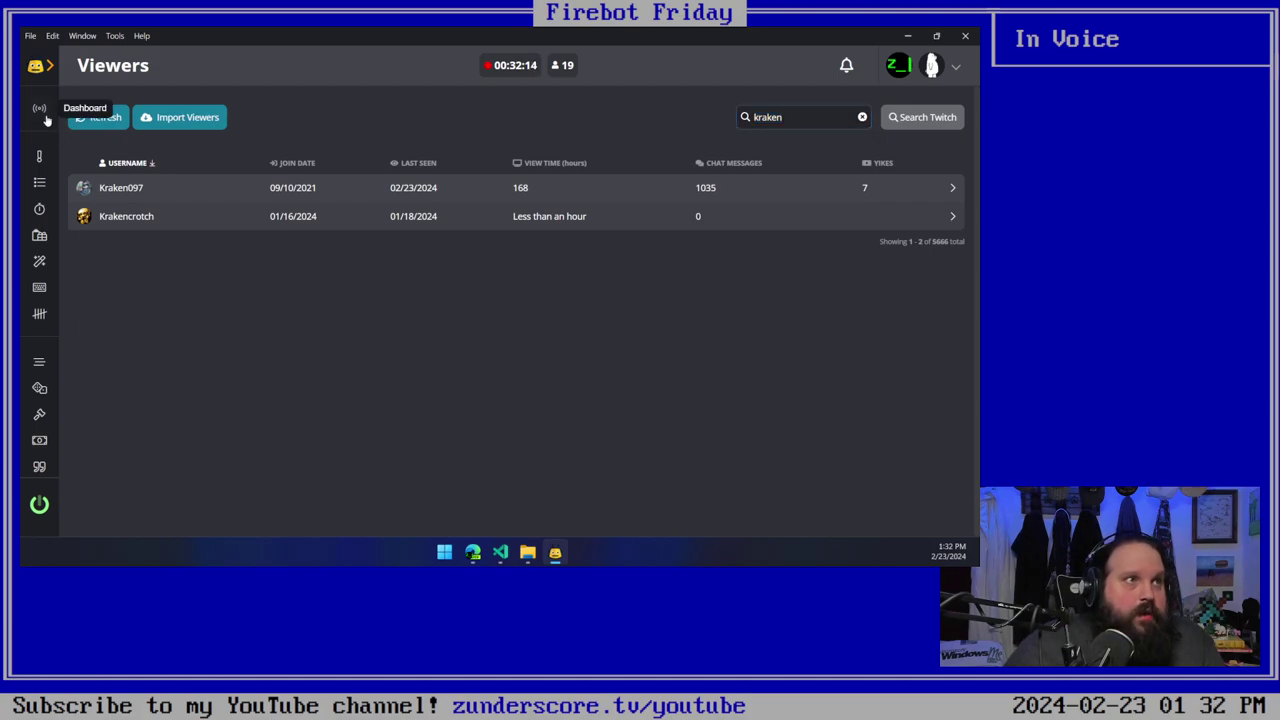
Step: Open the Dashboard and widen the chat users list so that long display names fit on one line
left_click(41, 112)
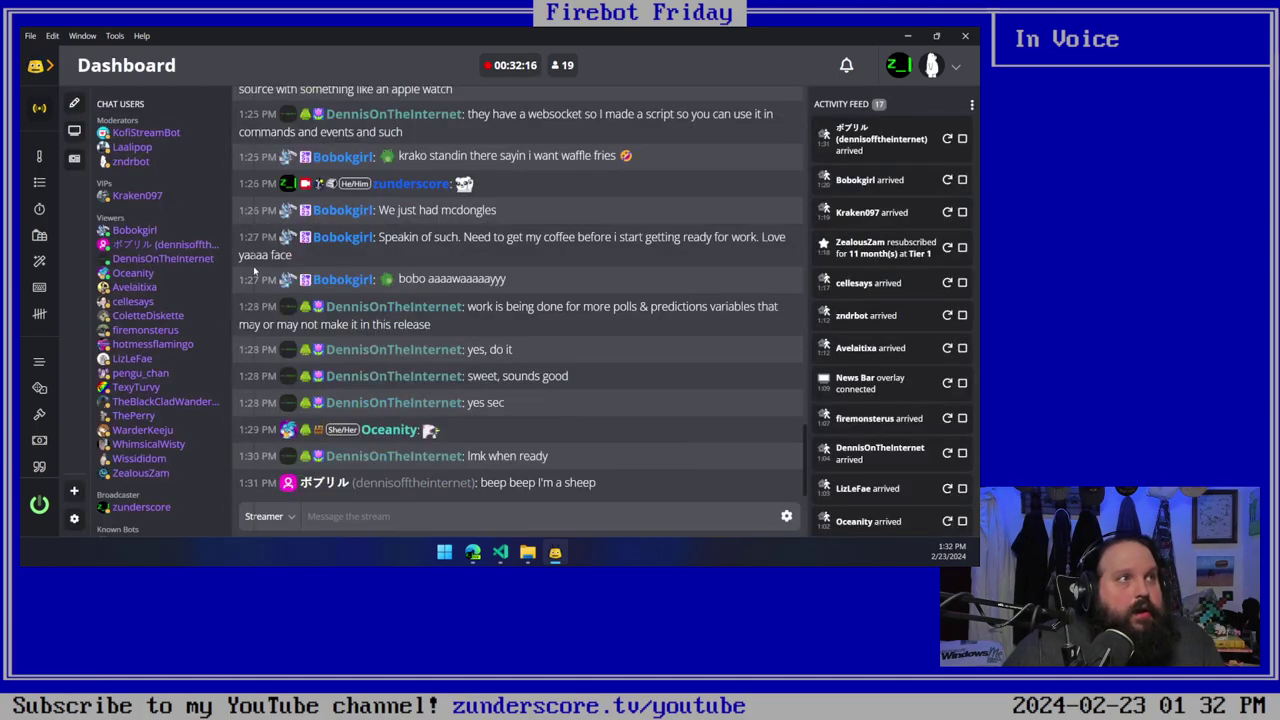
left_click_drag(232, 267, 262, 266)
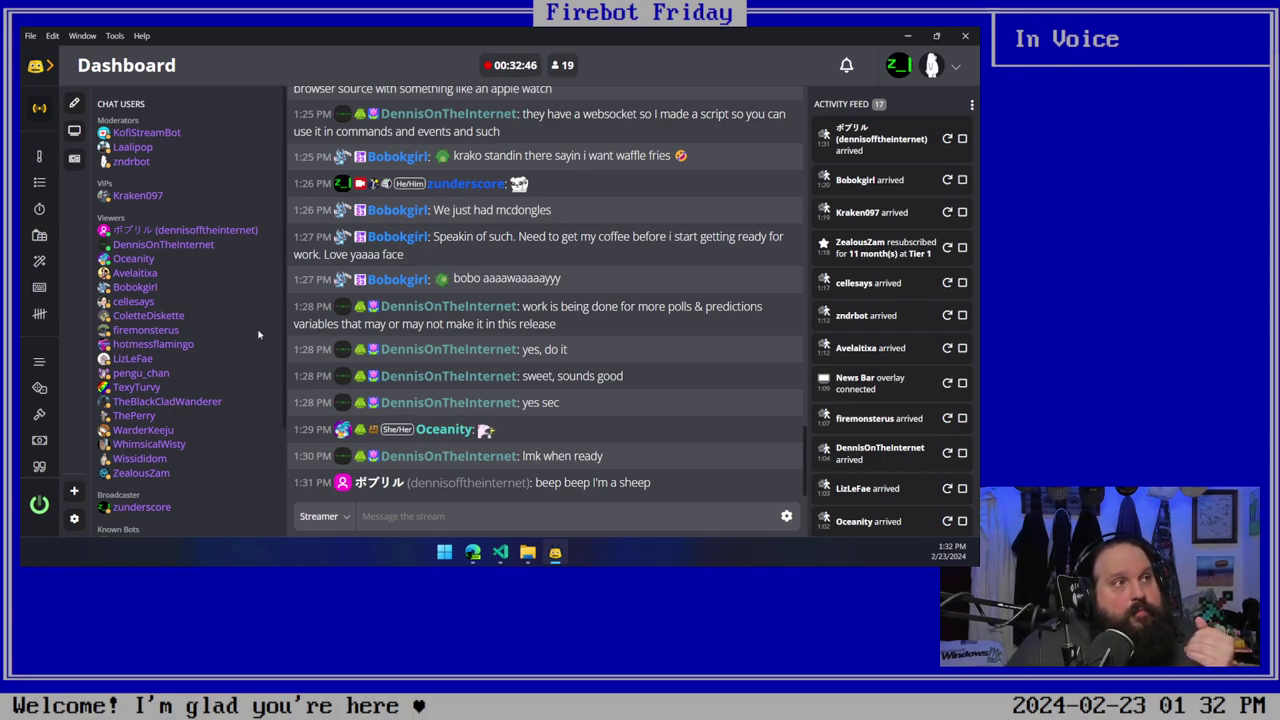
scroll(223, 309, "down", 3)
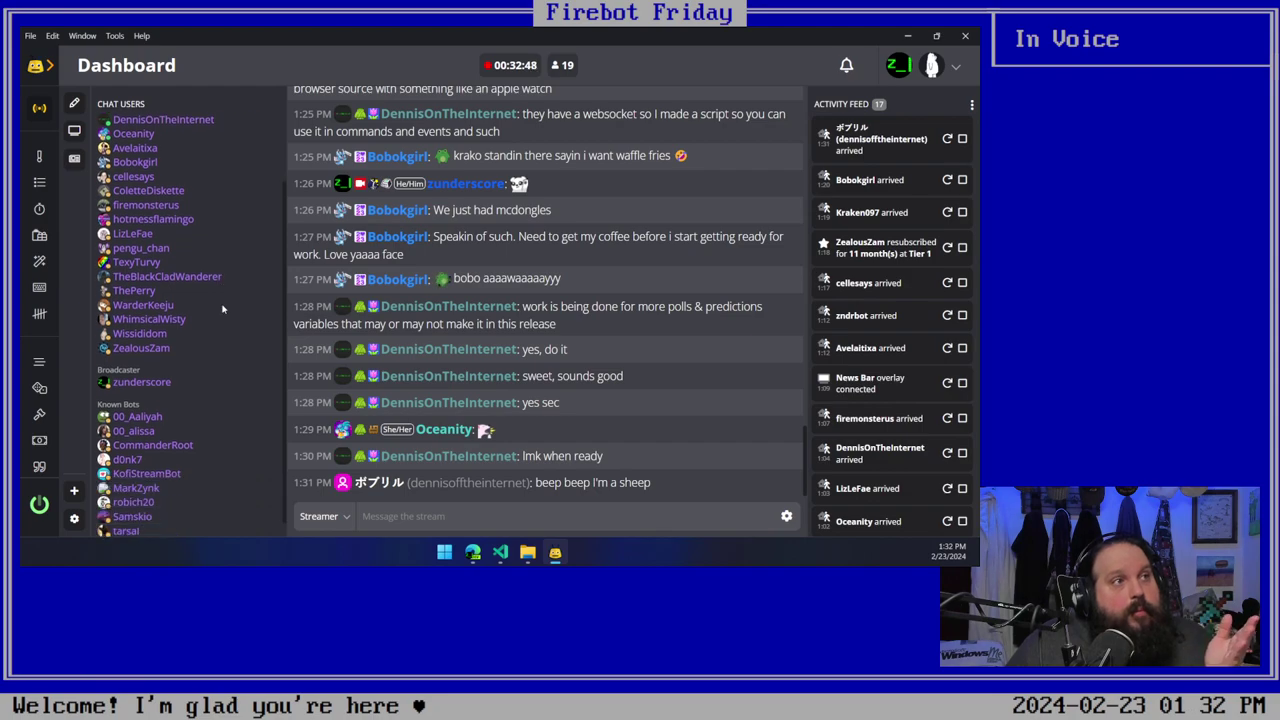
scroll(223, 309, "up", 3)
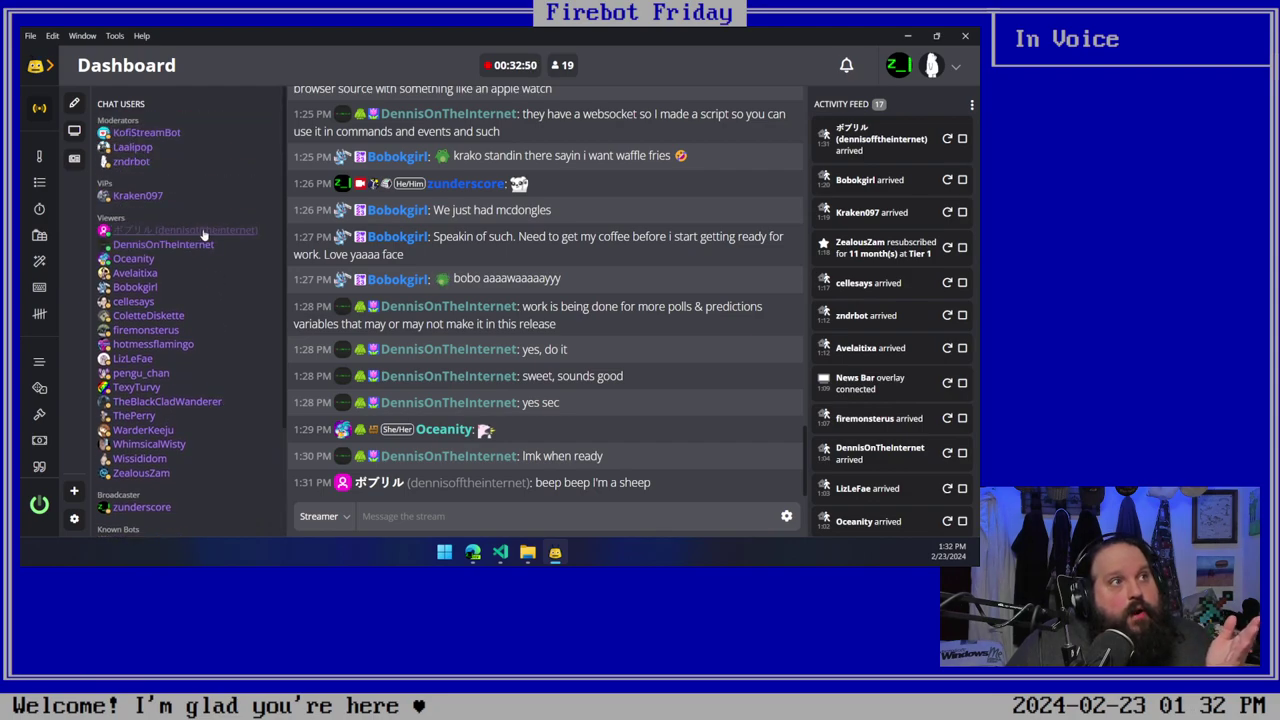
Step: View the details of the chat user with the Japanese display name, checking the display name and username, and close them
left_click(205, 232)
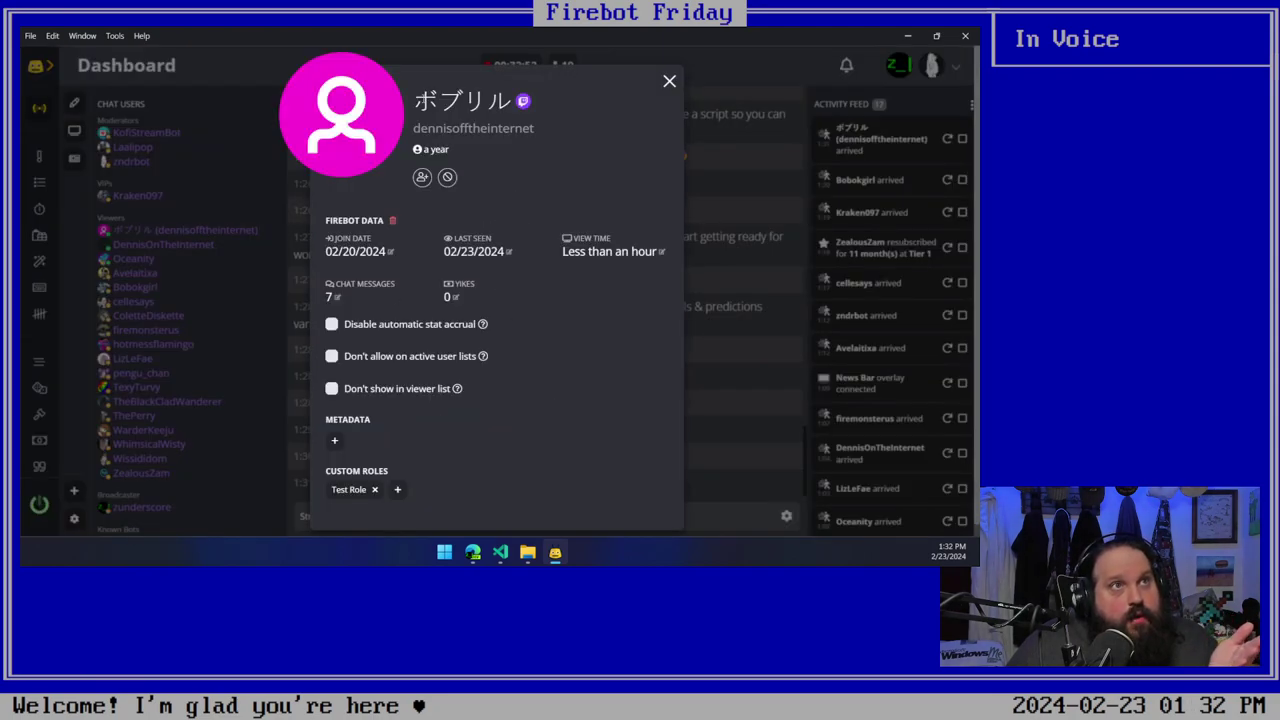
left_click_drag(413, 100, 511, 100)
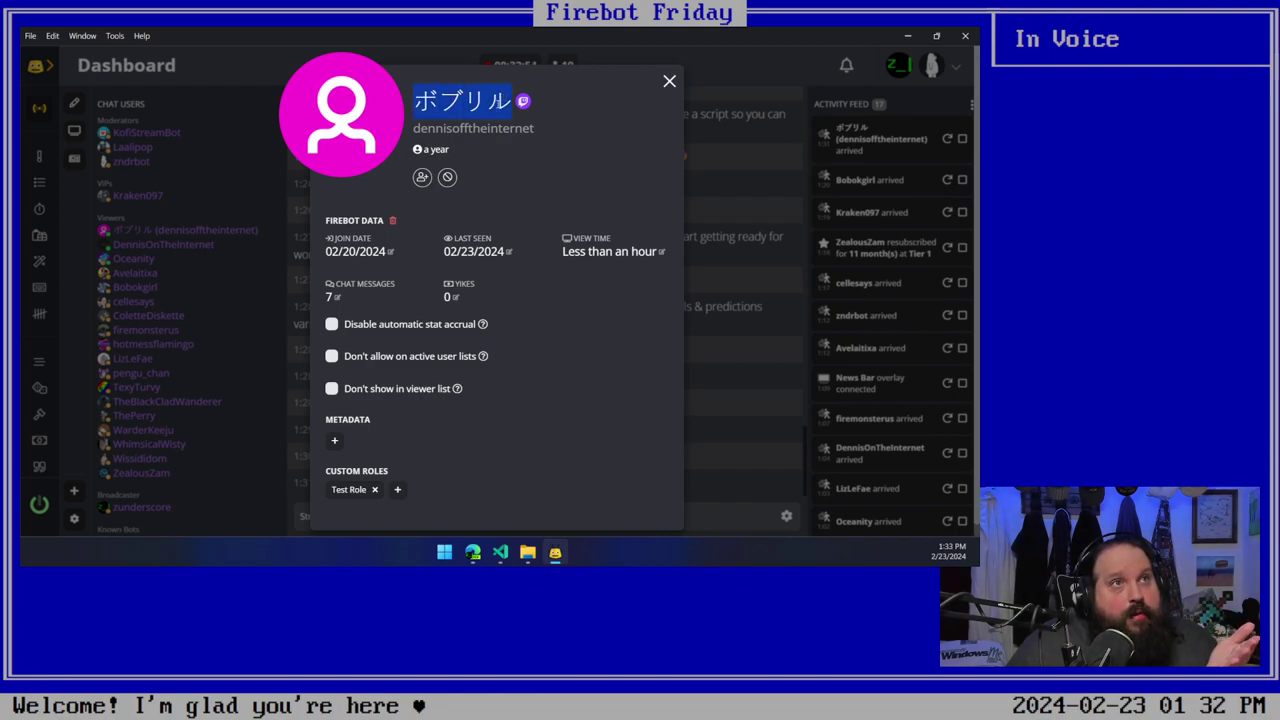
left_click(503, 104)
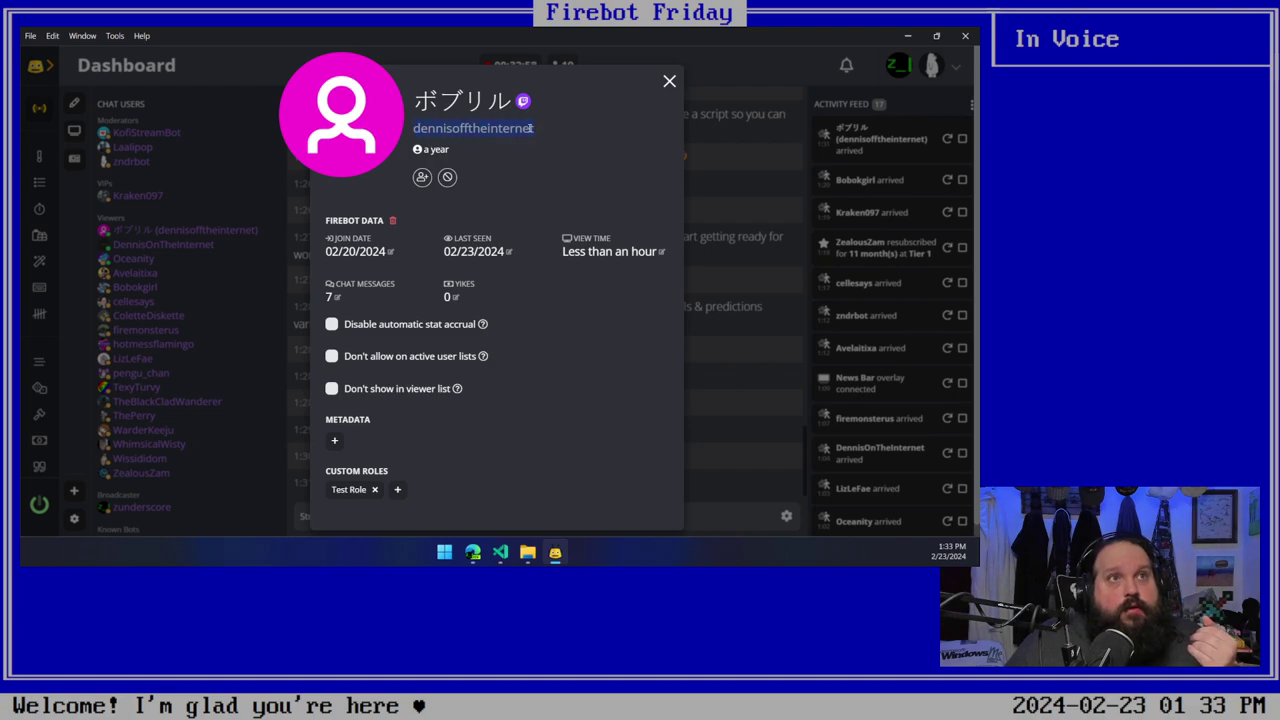
left_click(521, 128)
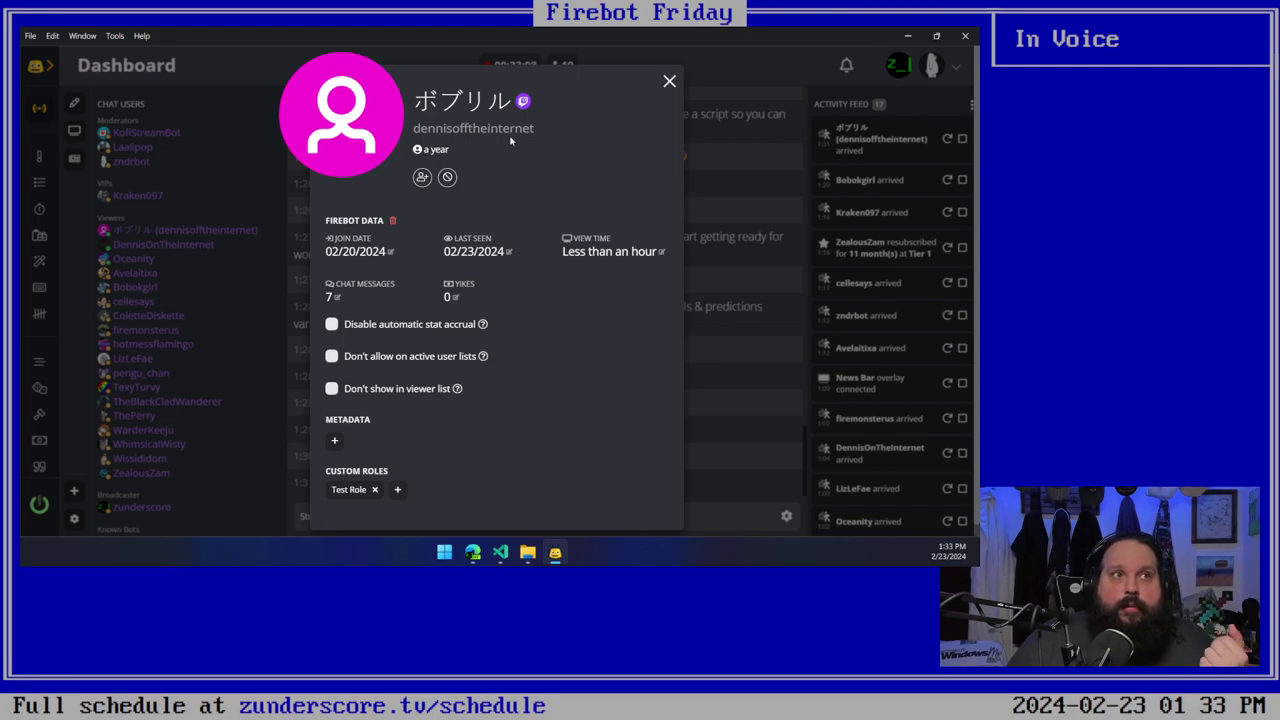
left_click(669, 81)
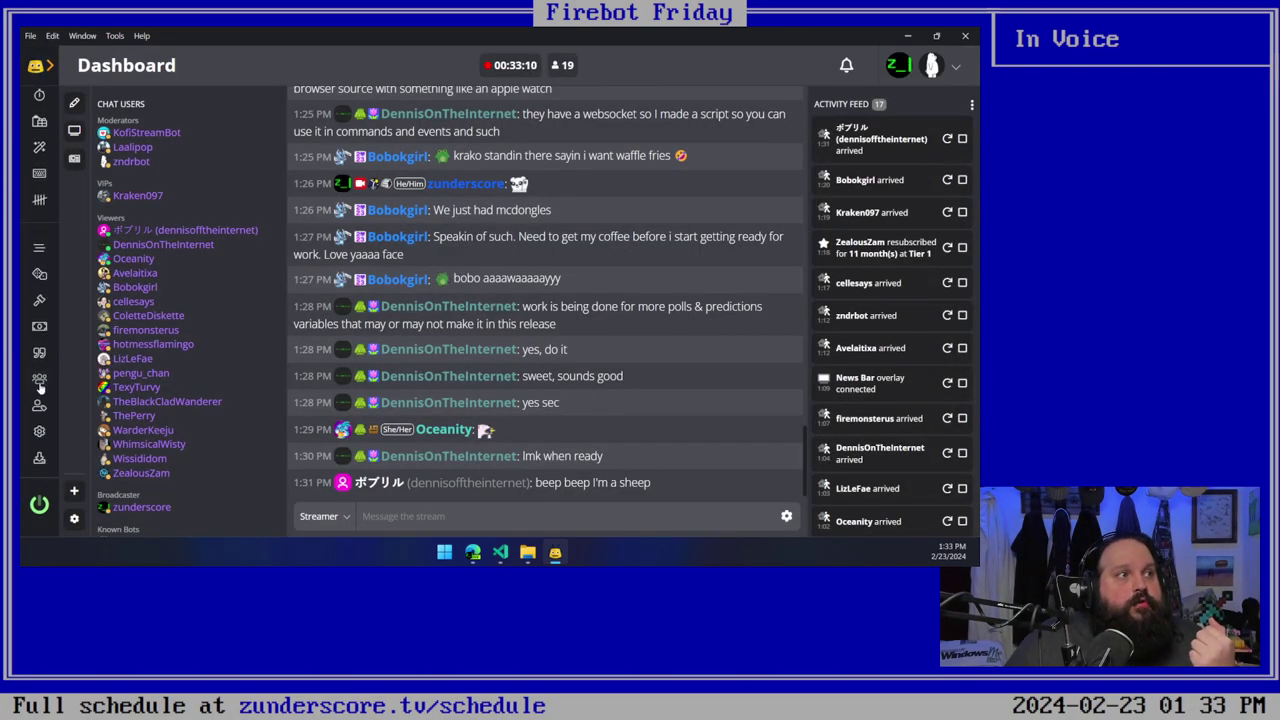
Step: Search the Firebot viewers by the start of that user's username and view the details of the viewer with the Japanese display name
left_click(39, 378)
left_click(813, 119)
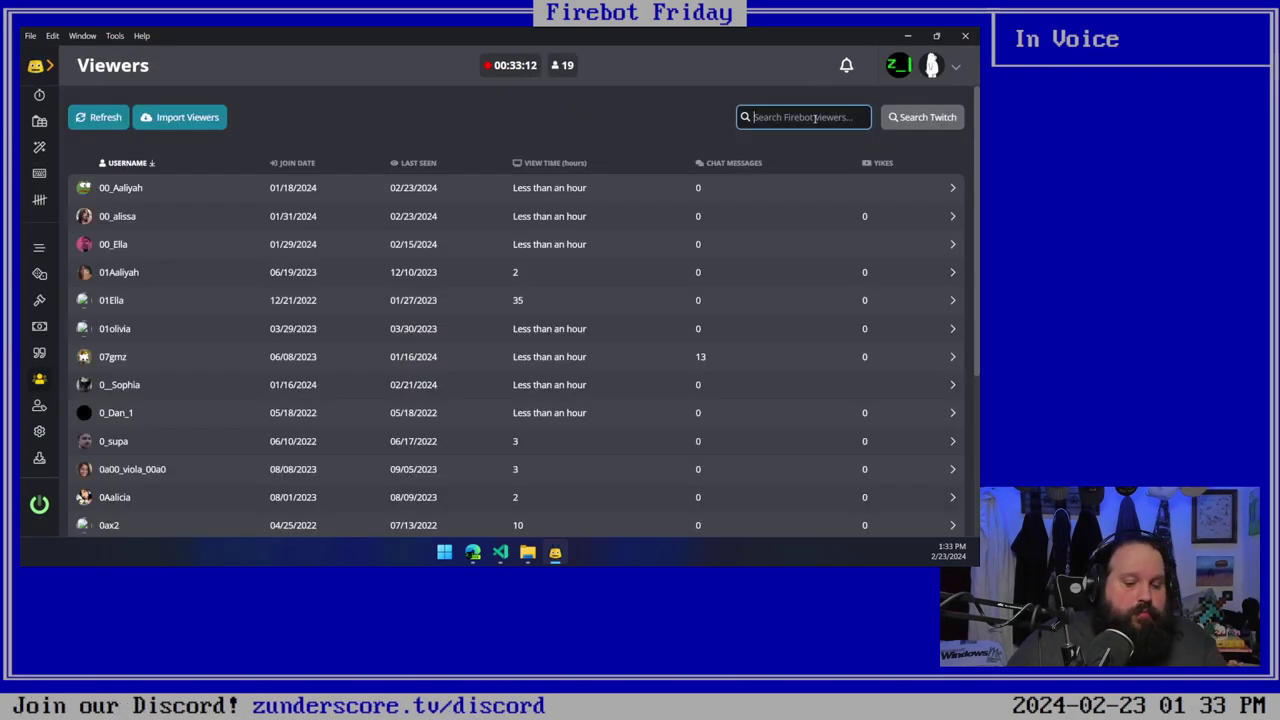
type("dennis")
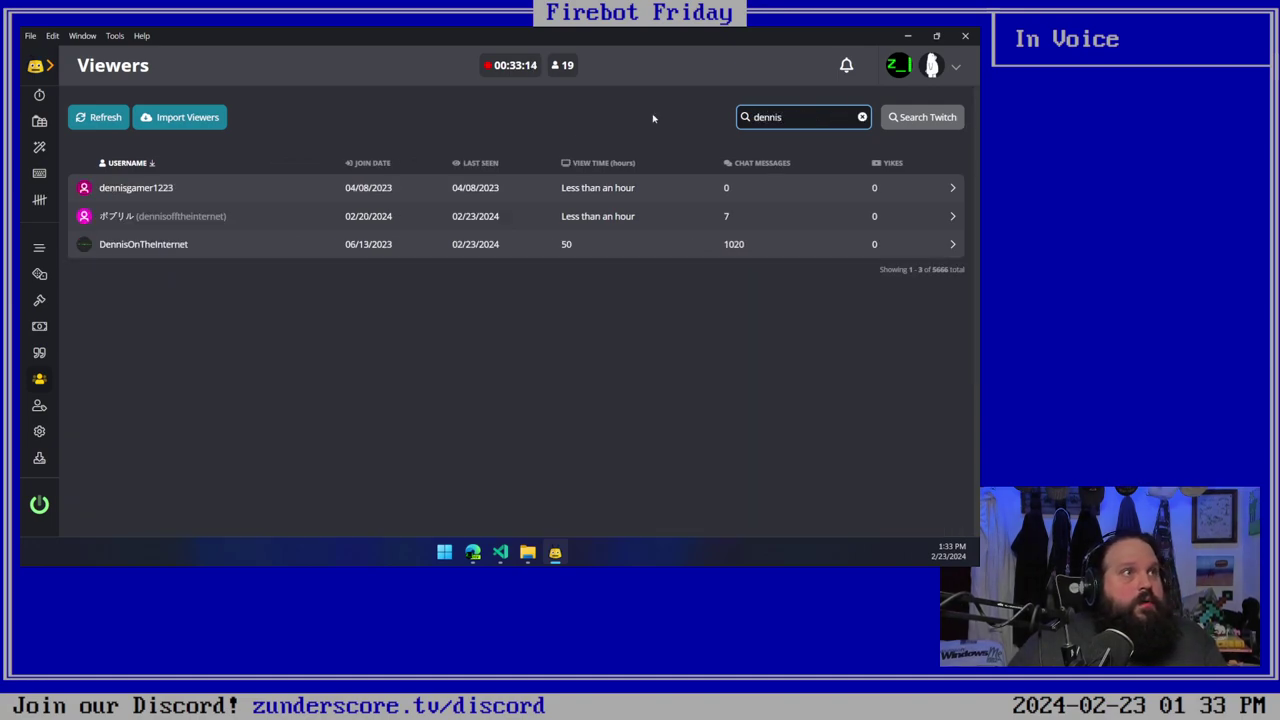
left_click(175, 220)
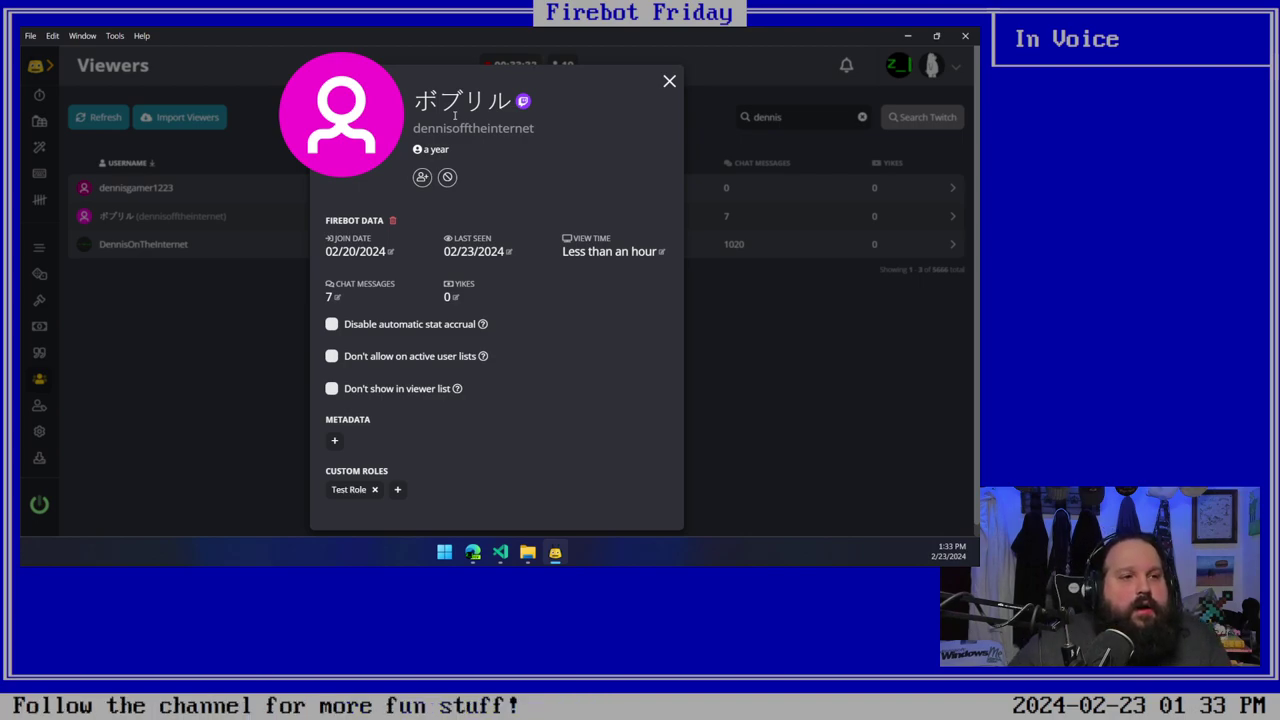
left_click_drag(416, 100, 543, 131)
left_click(543, 133)
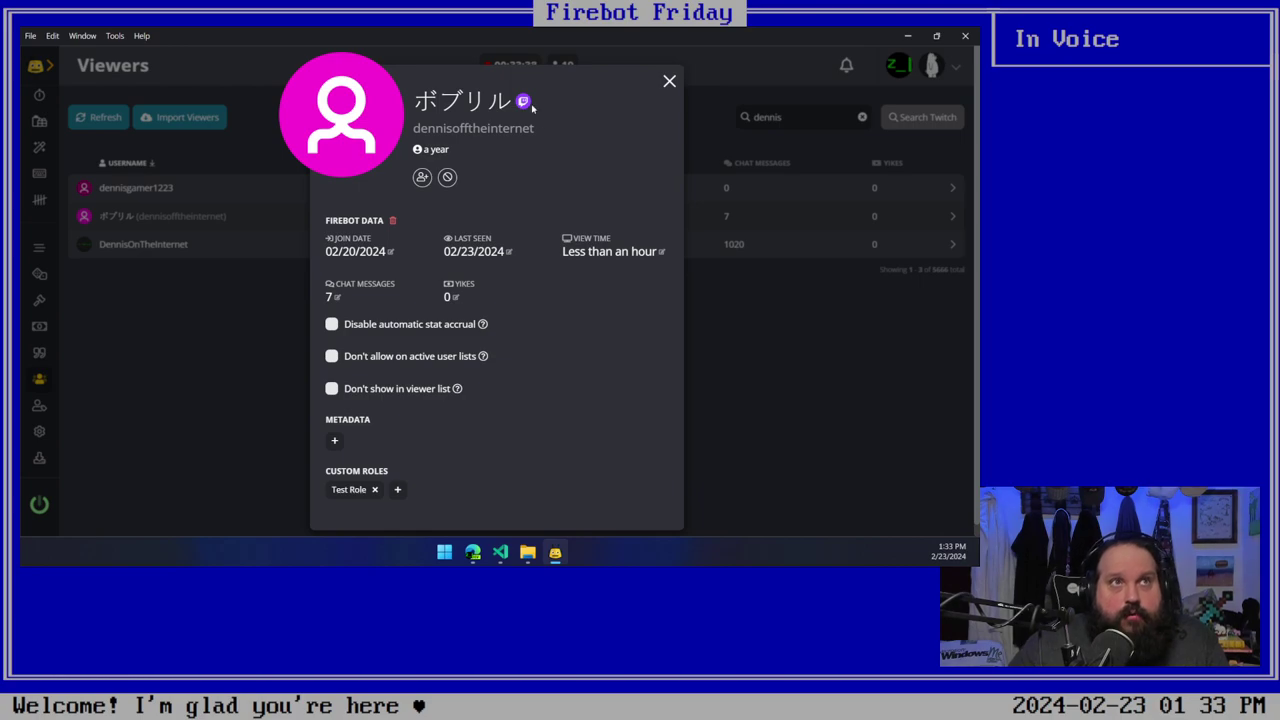
left_click(672, 86)
Step: Search Twitch for the same viewer by full username, check the suggested matches and dismiss the search
left_click(923, 118)
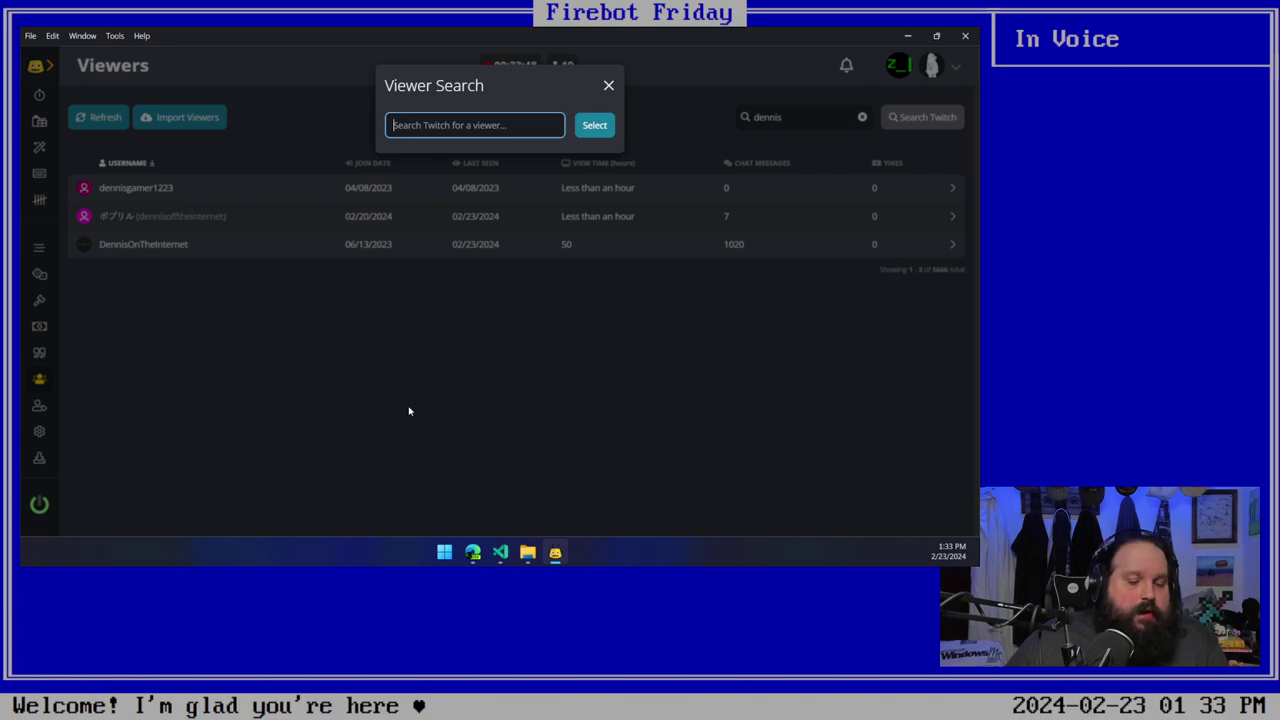
type("dennisoff")
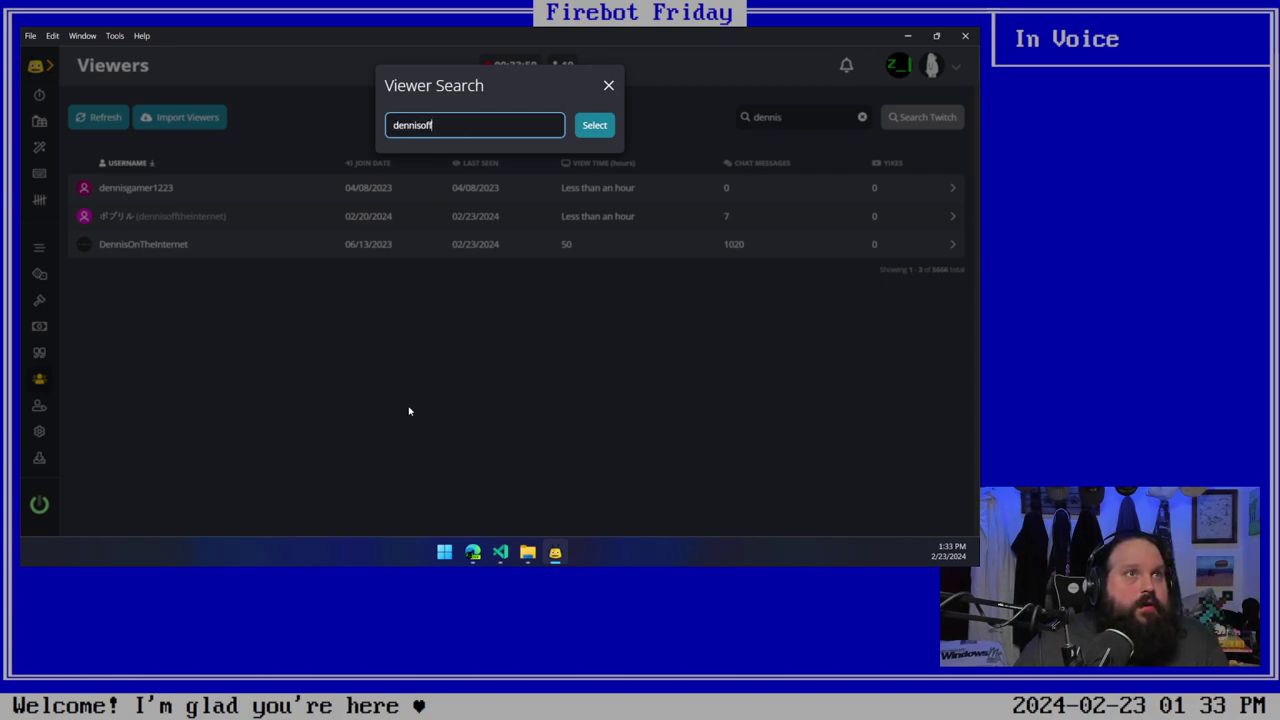
type("theinternet")
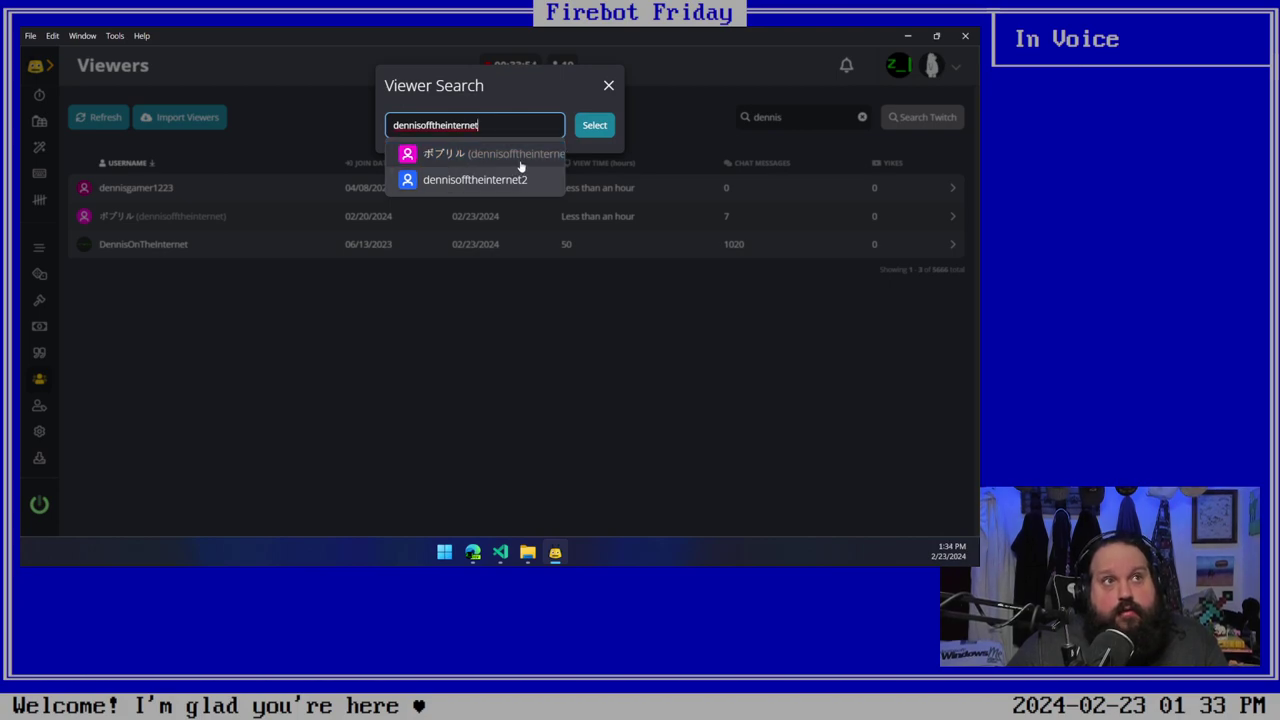
key("Escape")
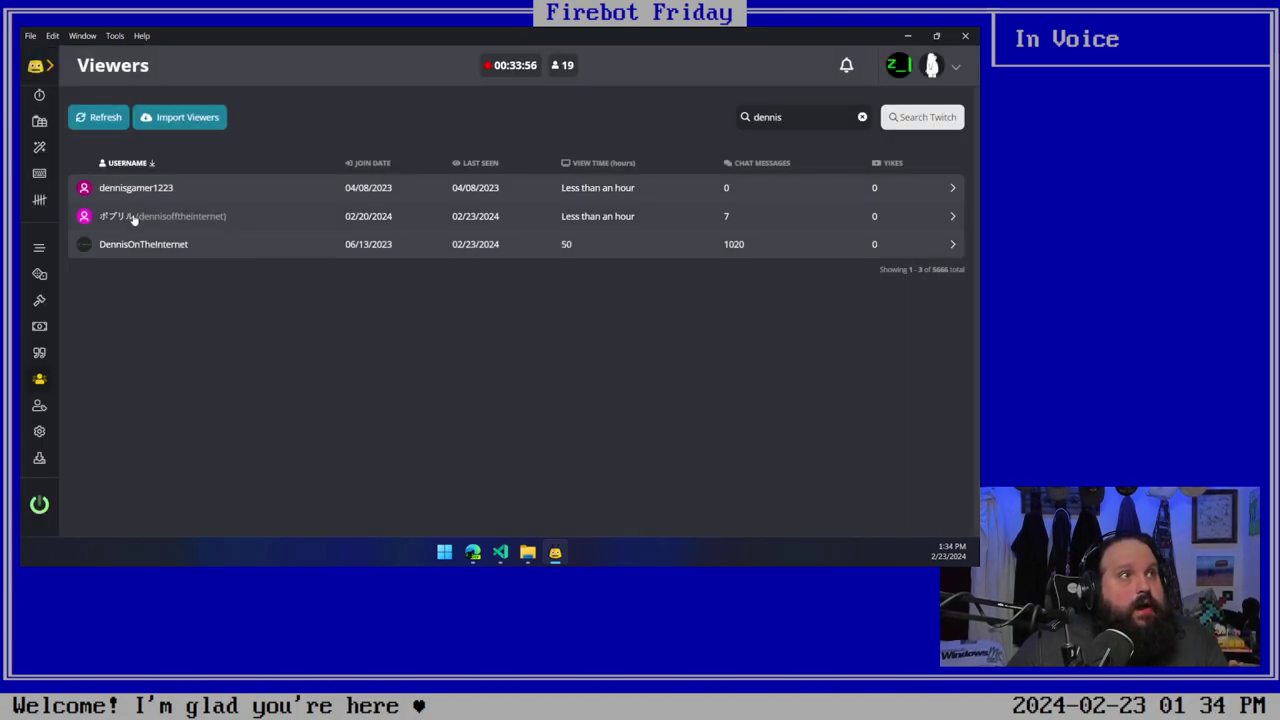
Step: Copy the Japanese display name from that viewer's details
left_click(132, 215)
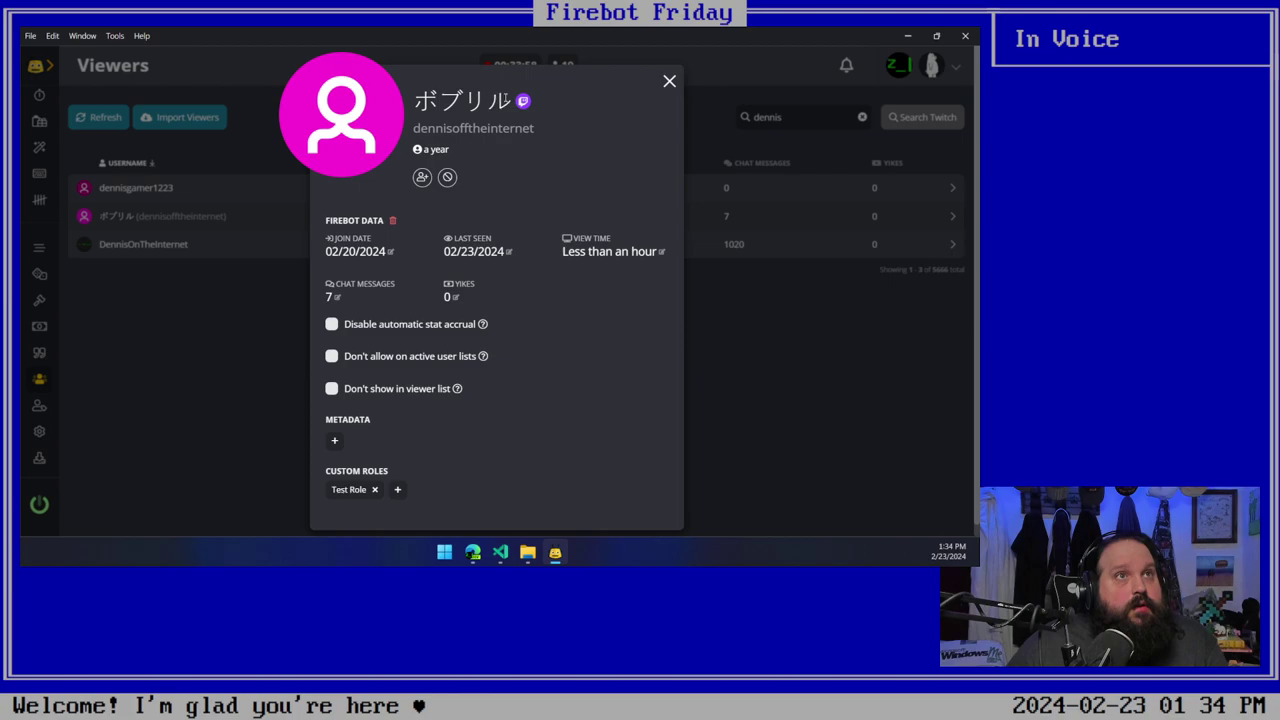
left_click_drag(512, 100, 414, 100)
key("ctrl+c")
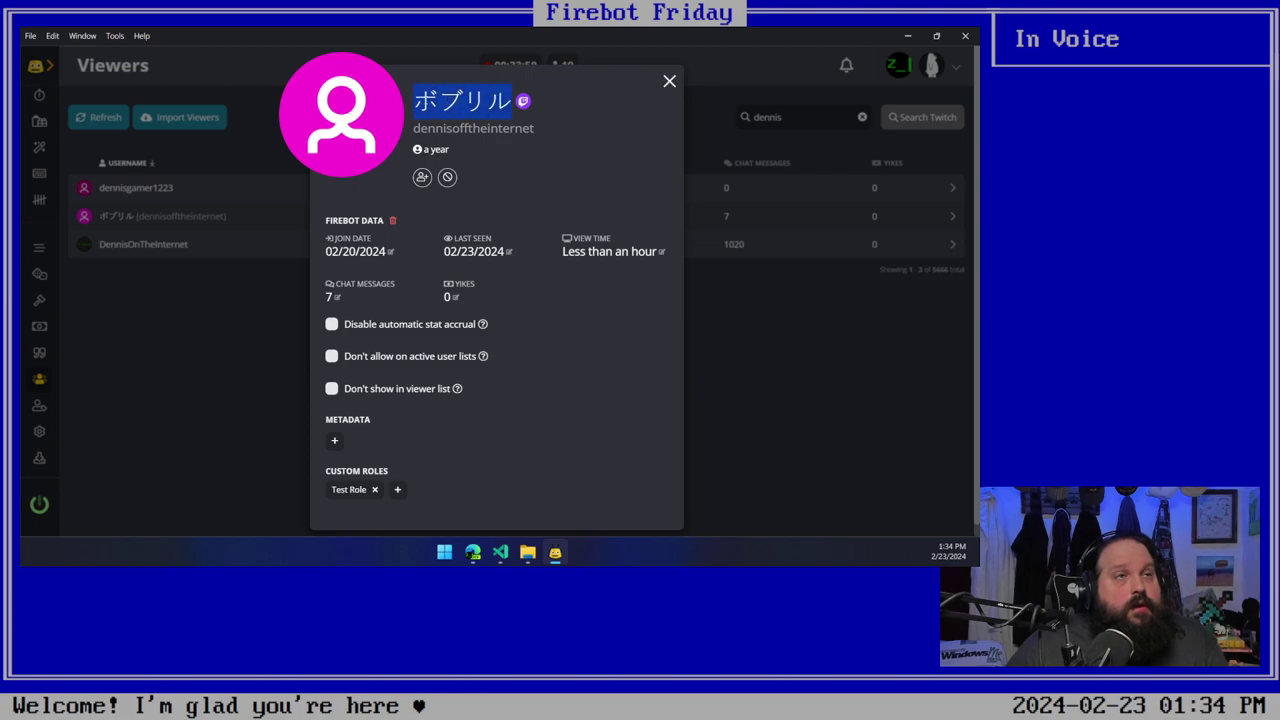
Step: Search Twitch with the copied Japanese display name, pick the matching viewer and close the search without opening the viewer's details
left_click(668, 80)
left_click(917, 118)
left_click(466, 123)
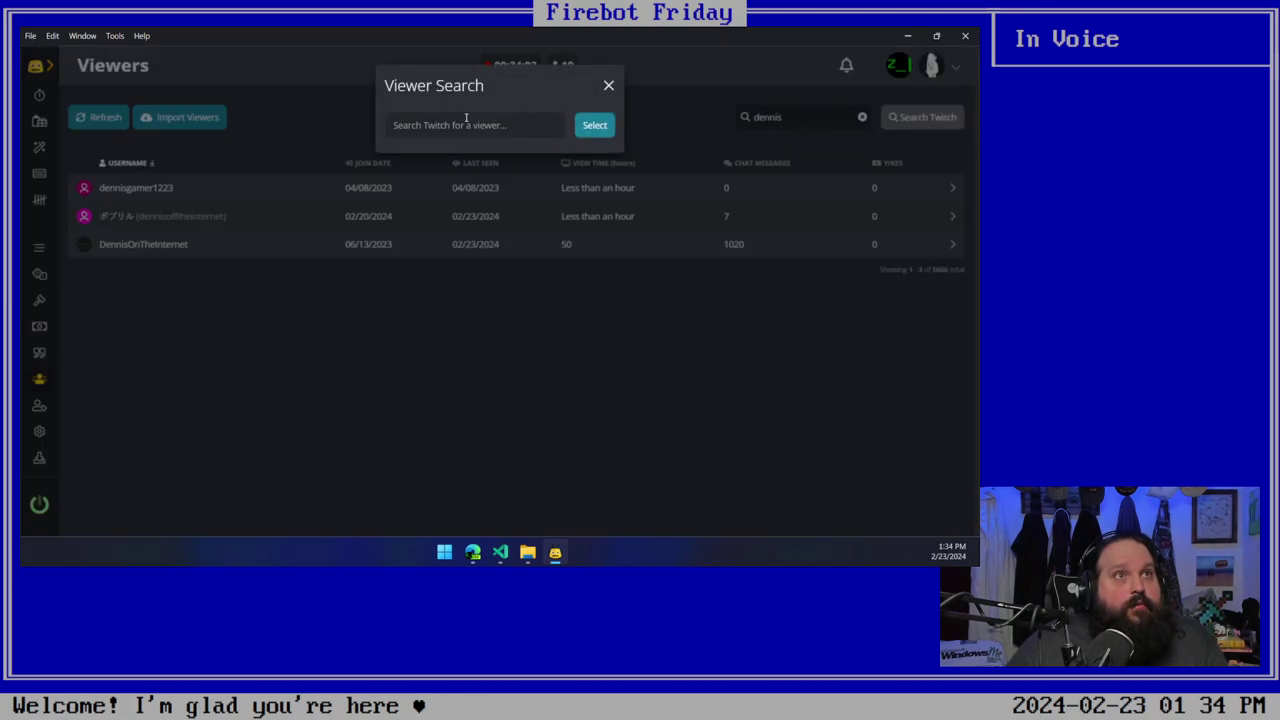
key("ctrl+v")
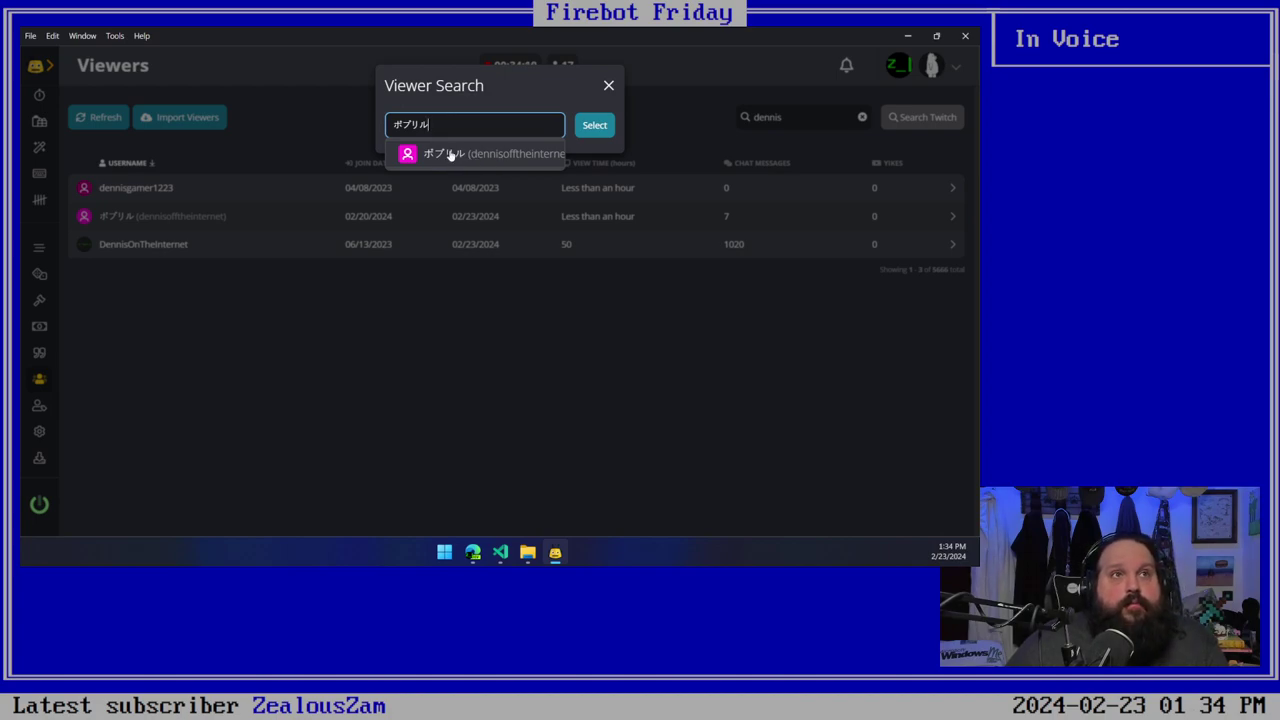
left_click(450, 154)
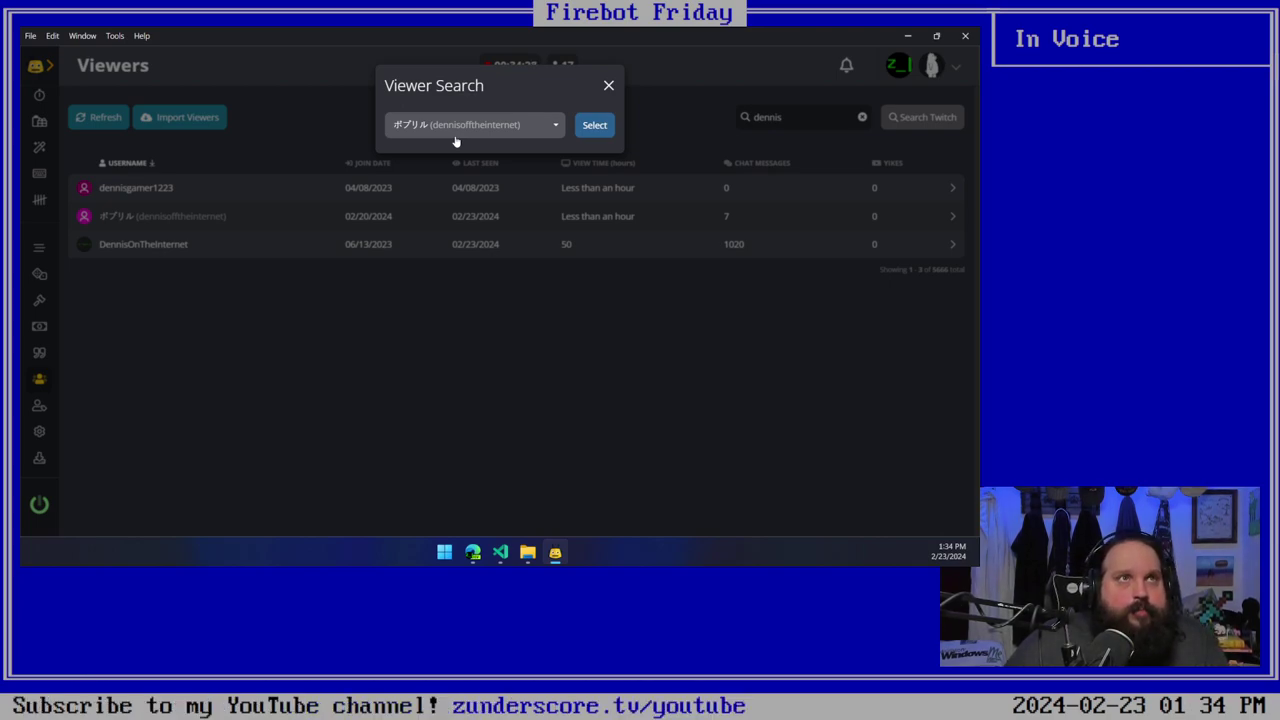
left_click(613, 88)
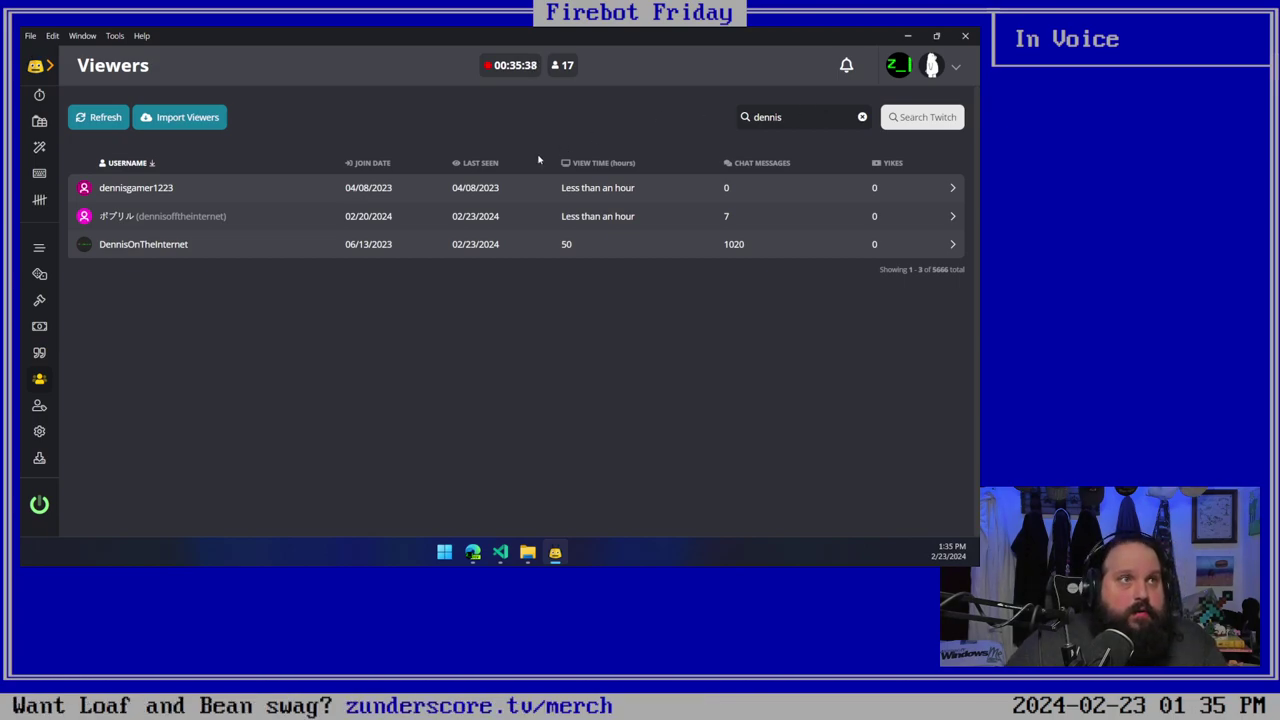
Step: Reopen the details of the viewer with the Japanese display name, highlight that name and close the details
left_click(124, 217)
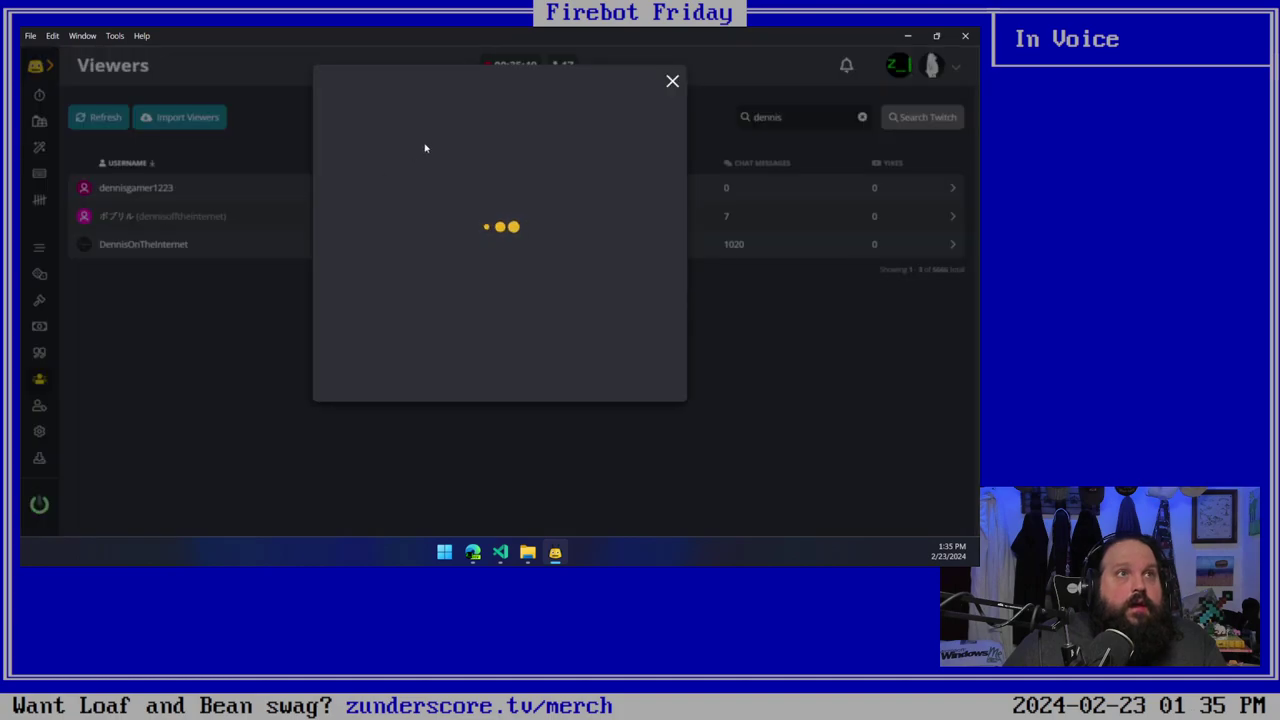
left_click_drag(412, 101, 512, 100)
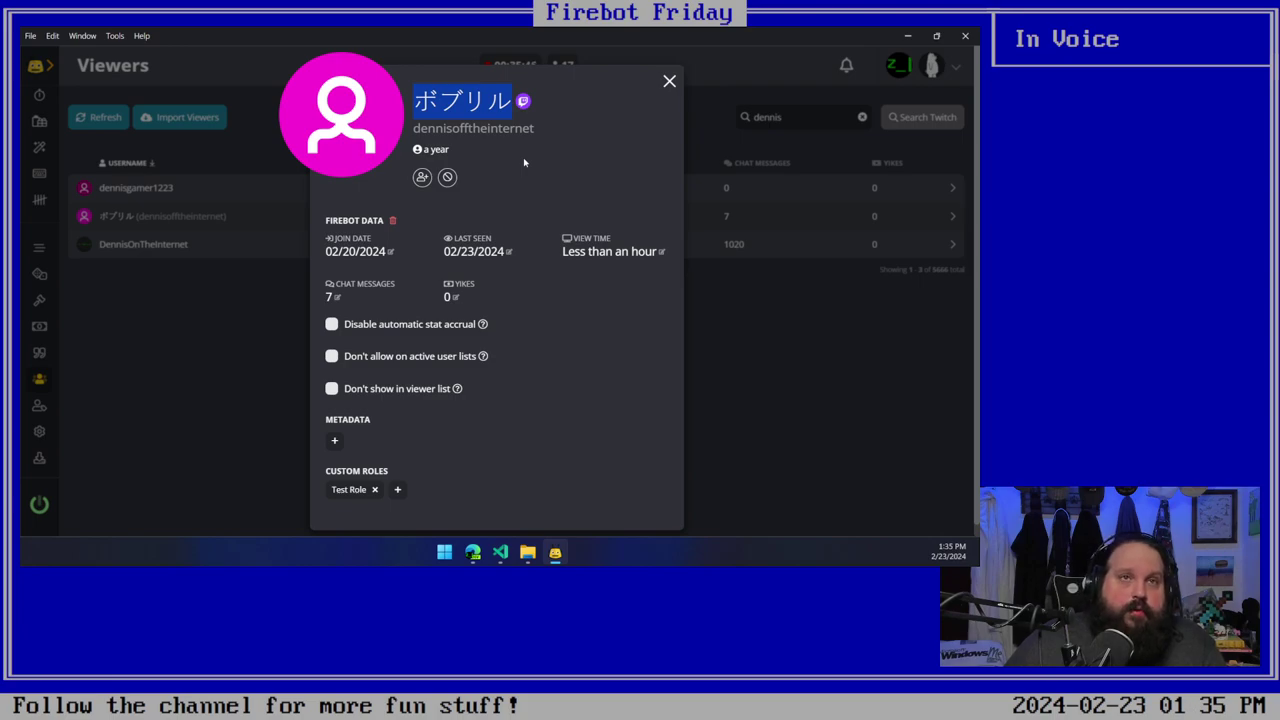
left_click(669, 81)
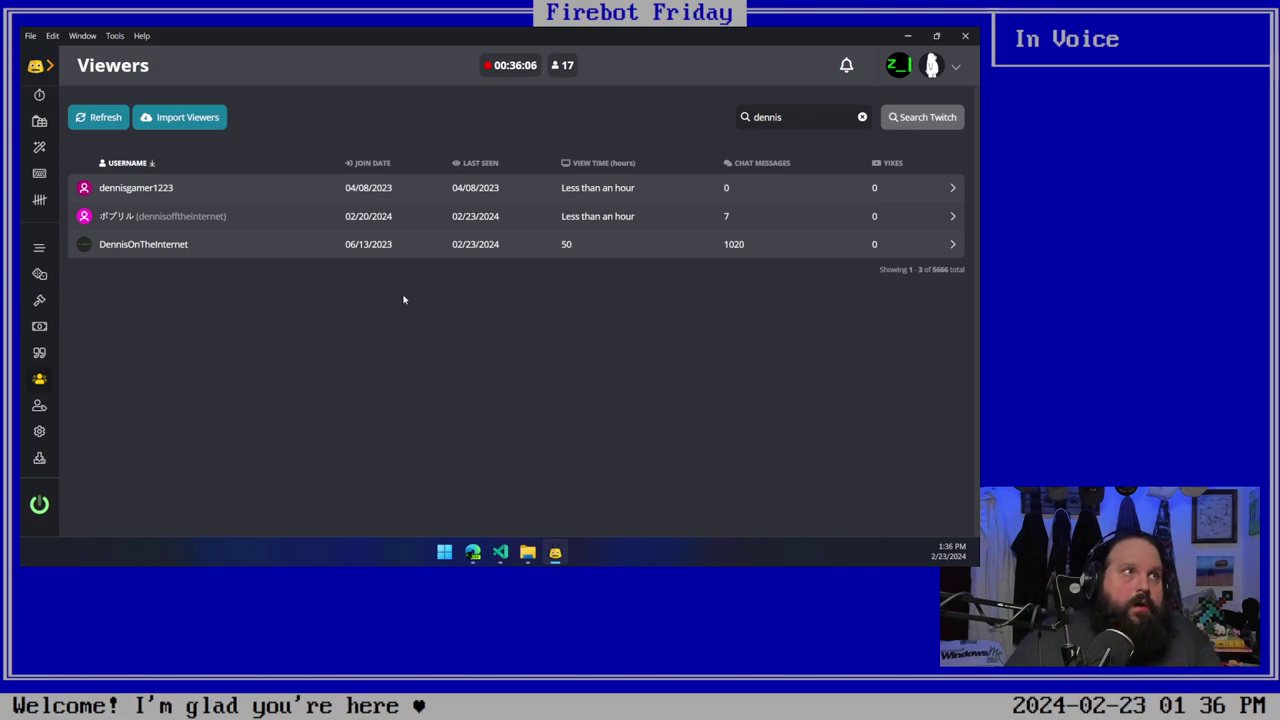
Step: Open the Viewer Roles page and look over the custom, Twitch, Firebot and team roles
left_click(38, 405)
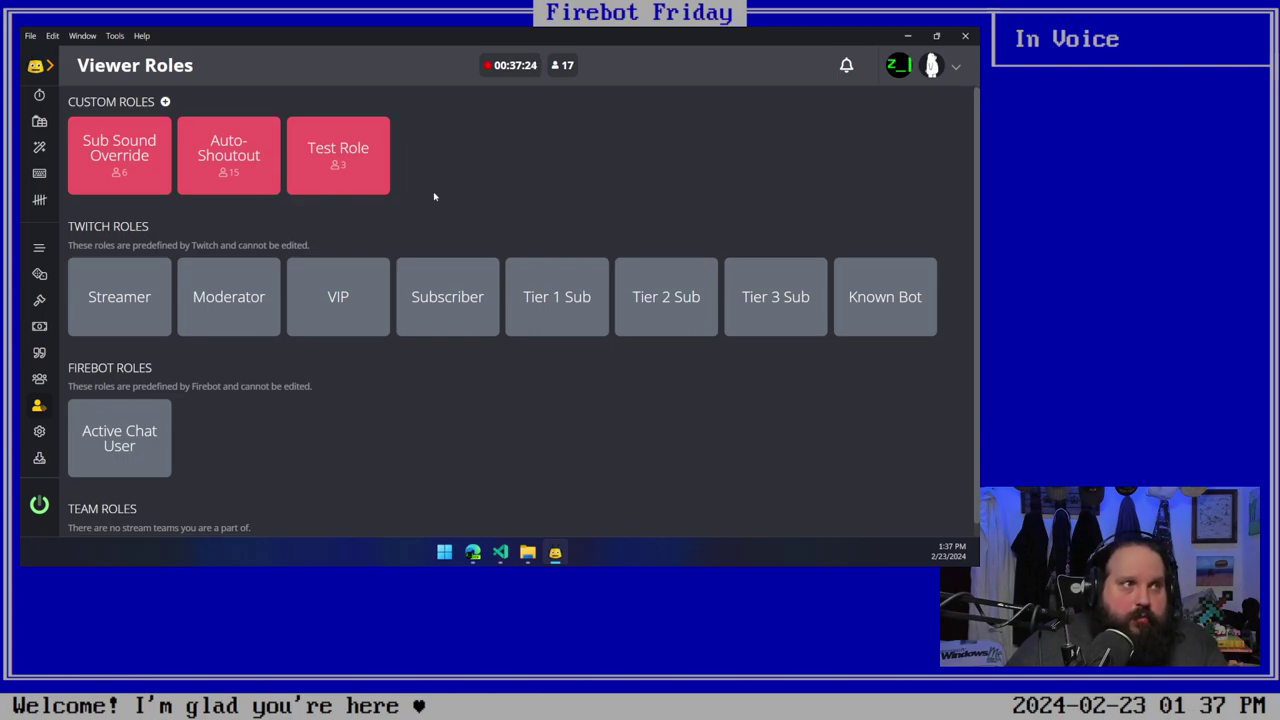
scroll(420, 350, "down", 1)
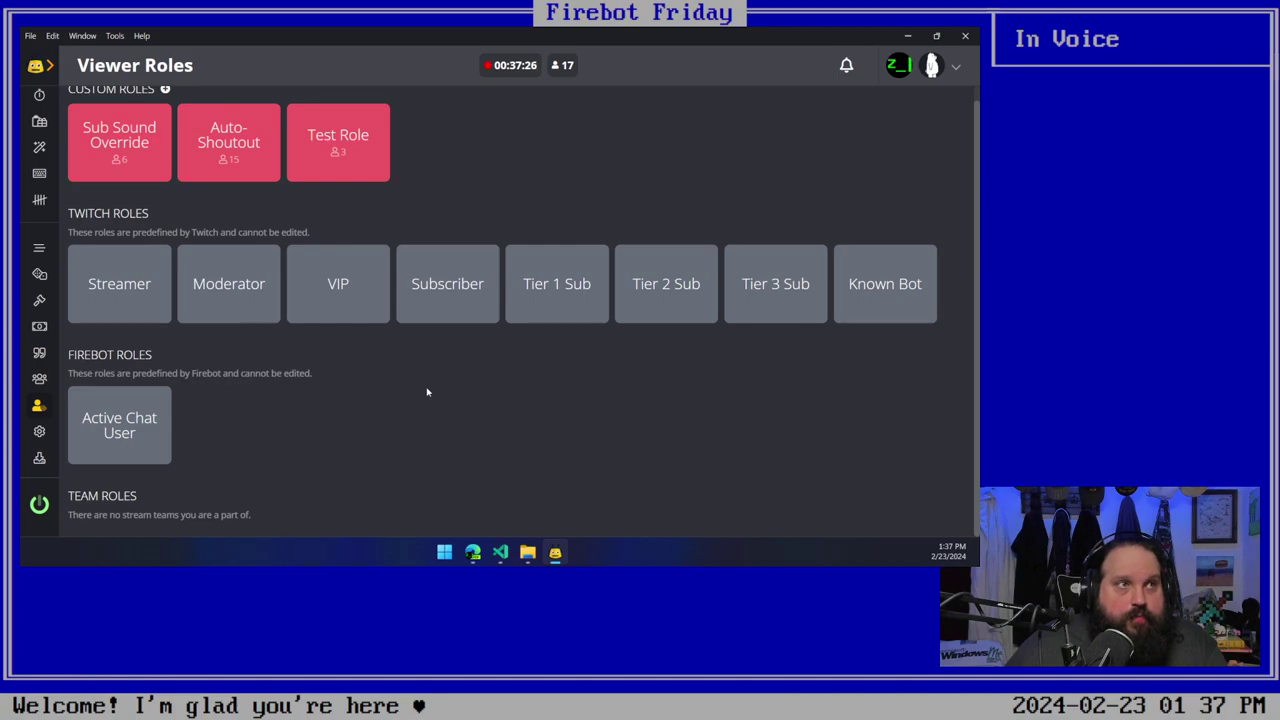
scroll(426, 391, "up", 1)
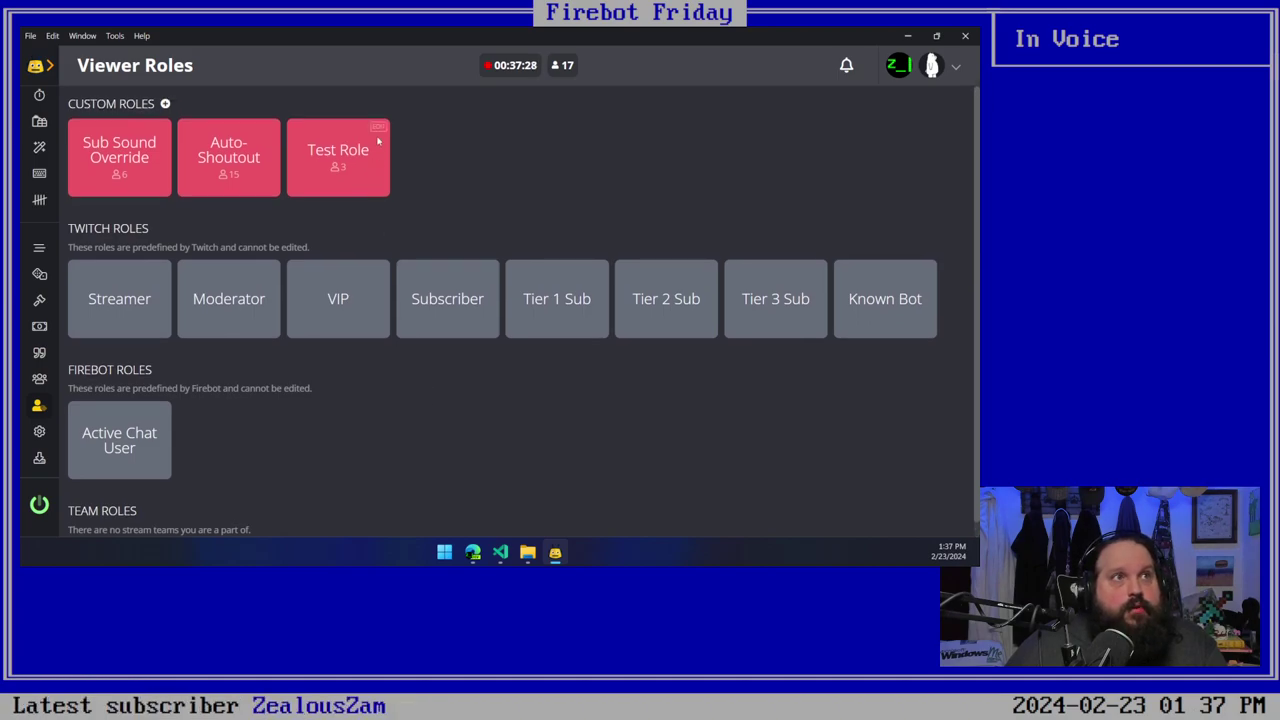